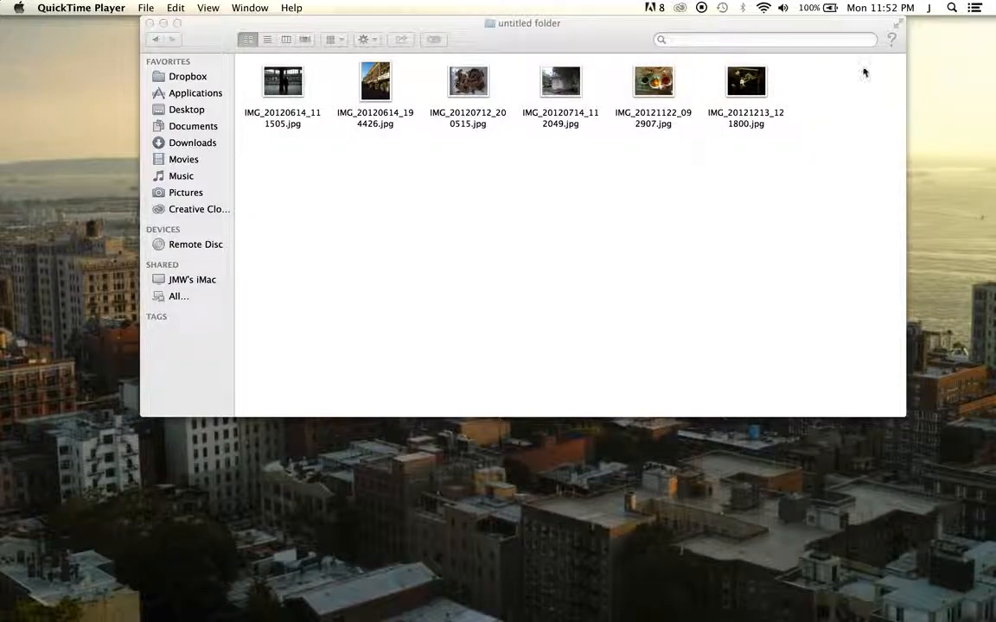
- Open IMG_20121213_121800.jpg from the untitled folder with Preview and position its window clear of the screen edge
mouse_move(566, 40)
left_mouse_down()
mouse_move(580, 91)
mouse_move(571, 41)
left_mouse_up()
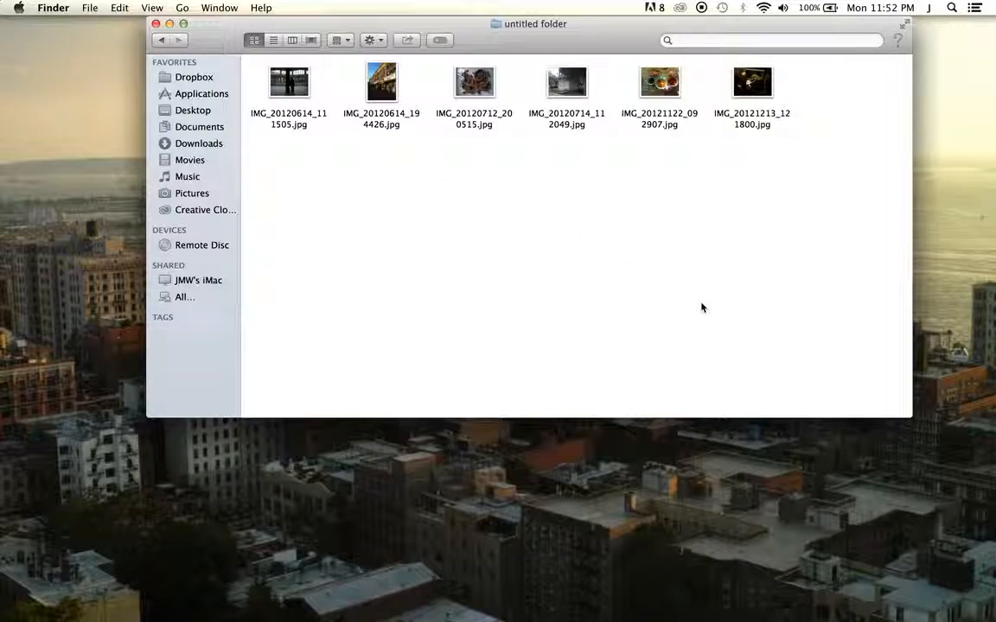
double_click(751, 83)
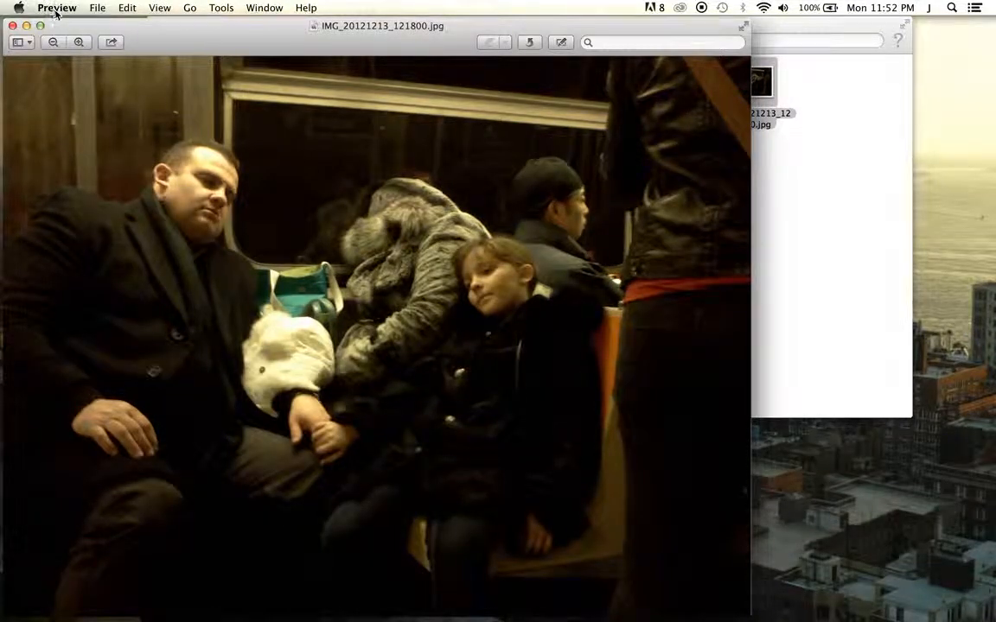
left_click(12, 25)
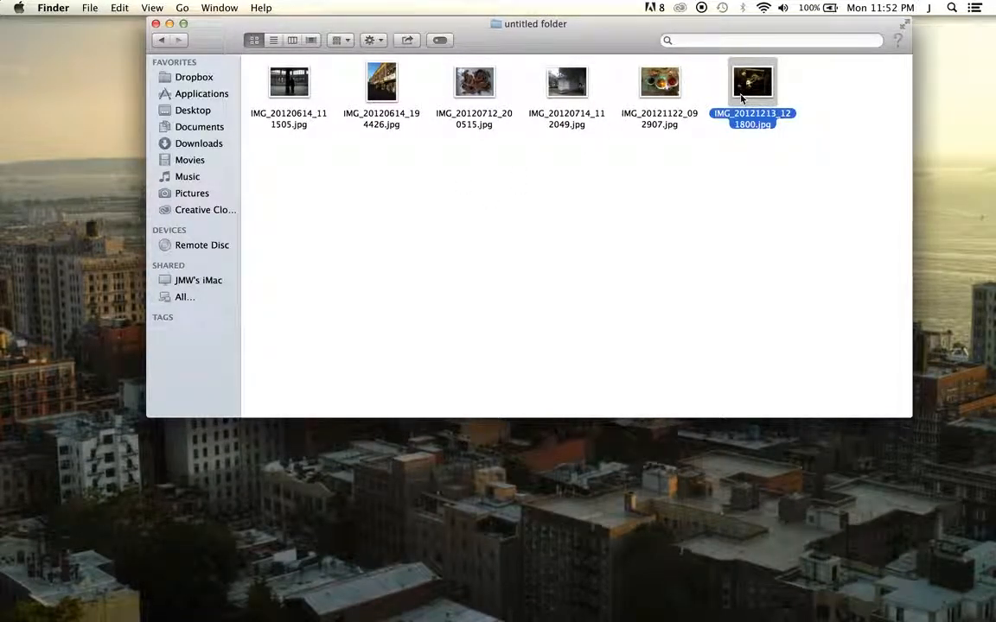
right_click(741, 97)
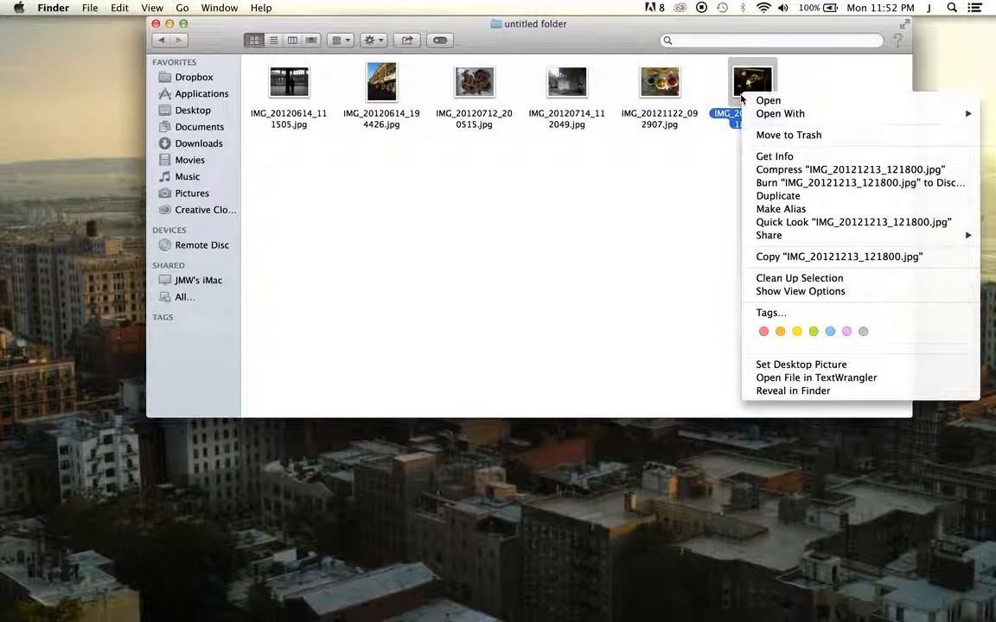
mouse_move(769, 113)
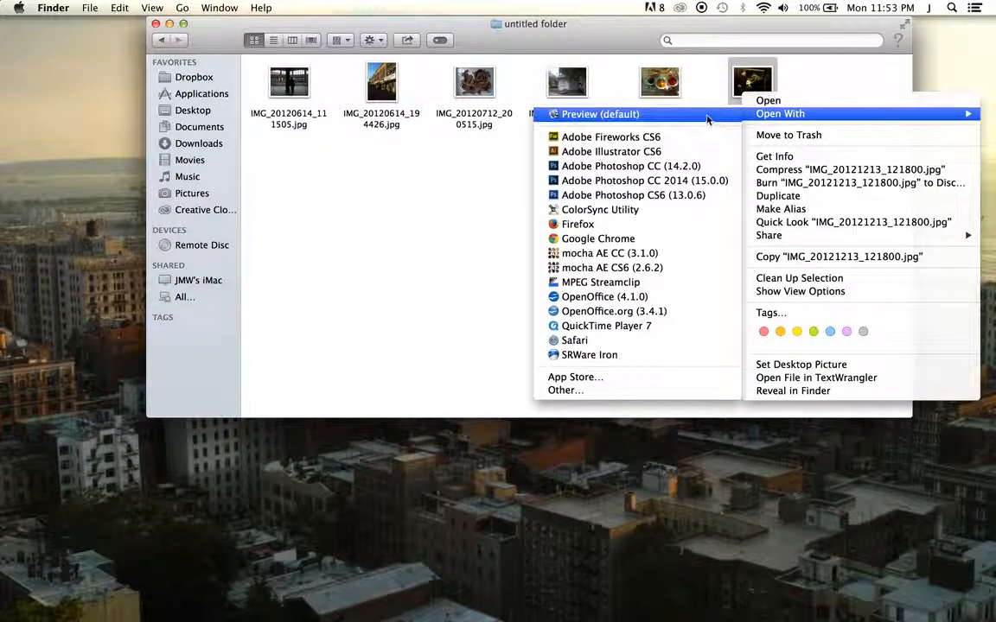
left_click(707, 116)
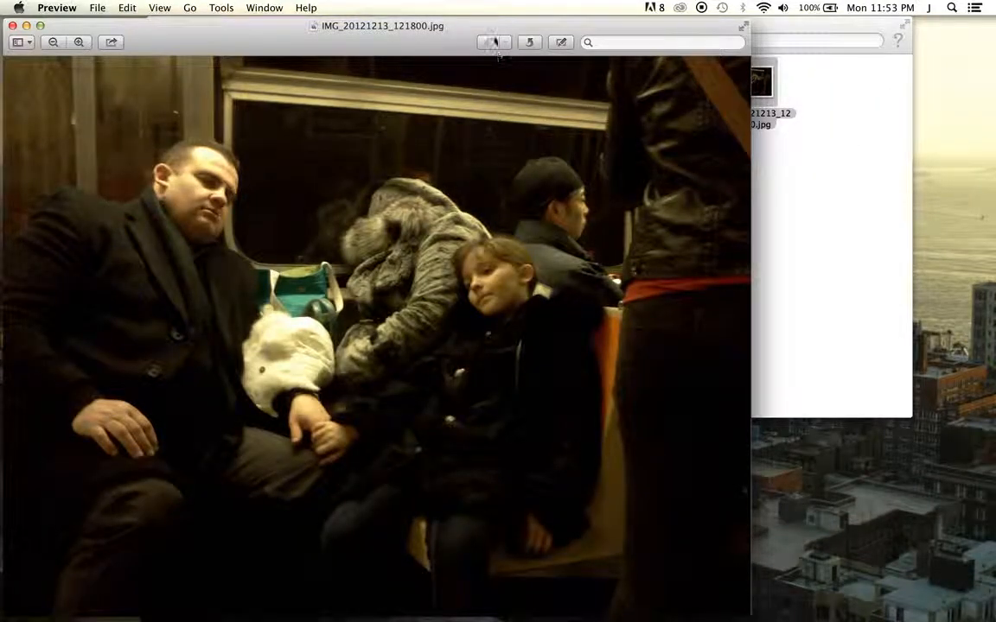
left_click_drag(496, 31, 547, 22)
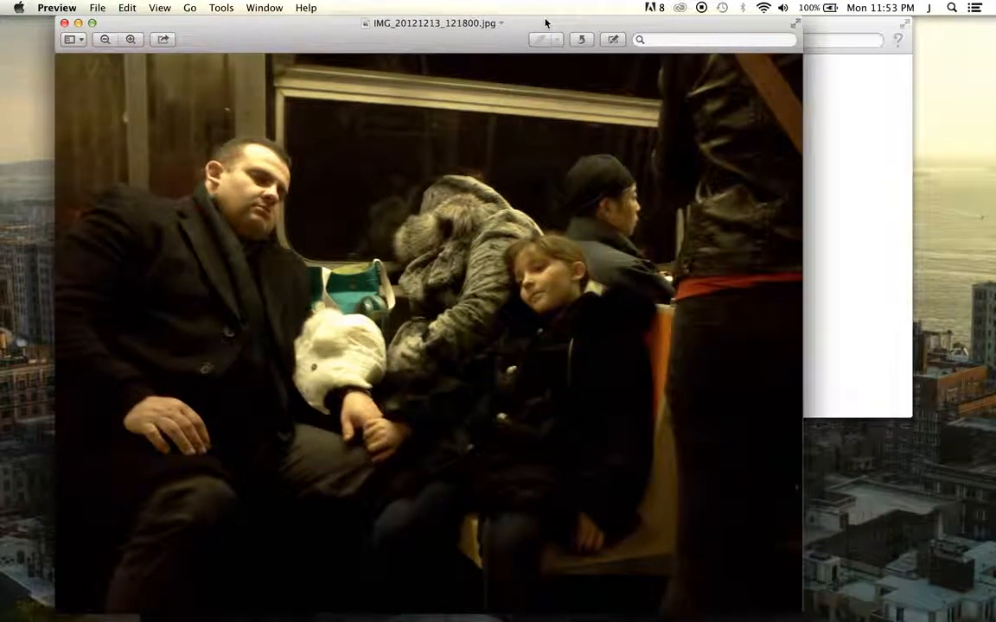
- Show the editing tools and open the Adjust Color controls, placing them beside the photo
left_click(613, 40)
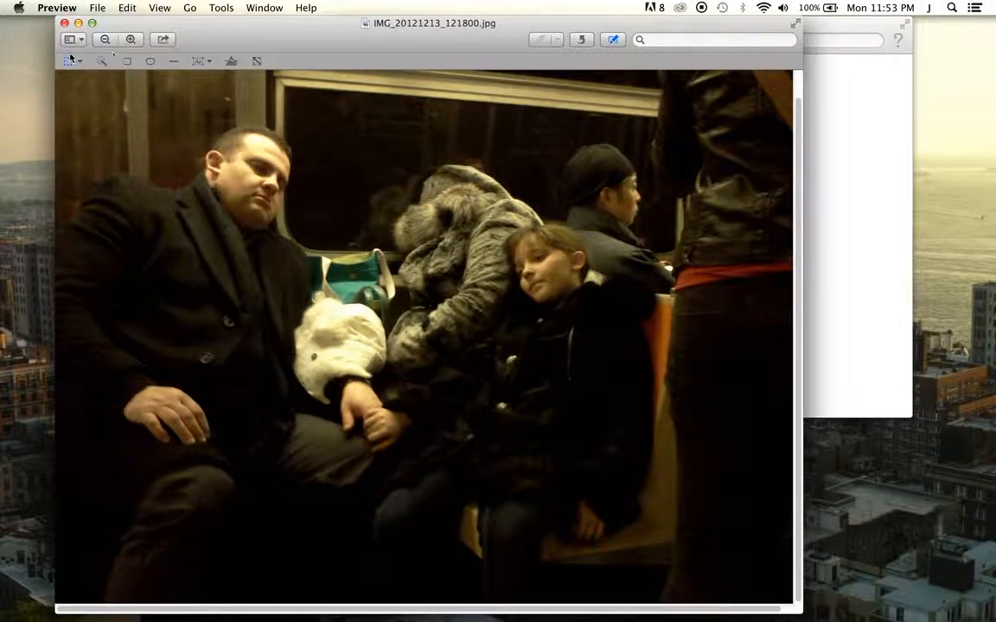
left_click(231, 66)
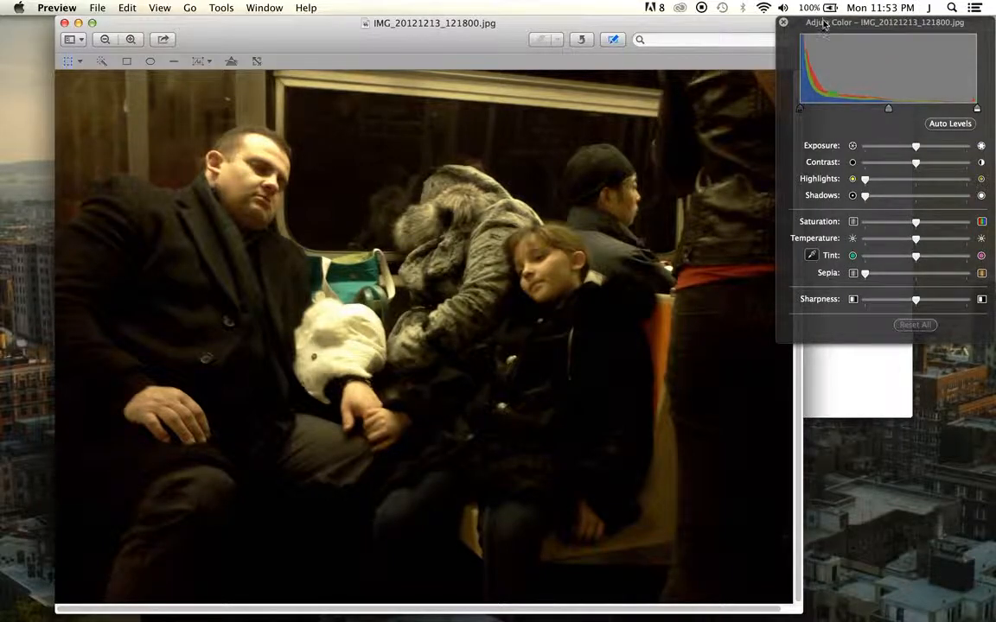
left_click_drag(742, 20, 712, 81)
left_click_drag(652, 128, 819, 25)
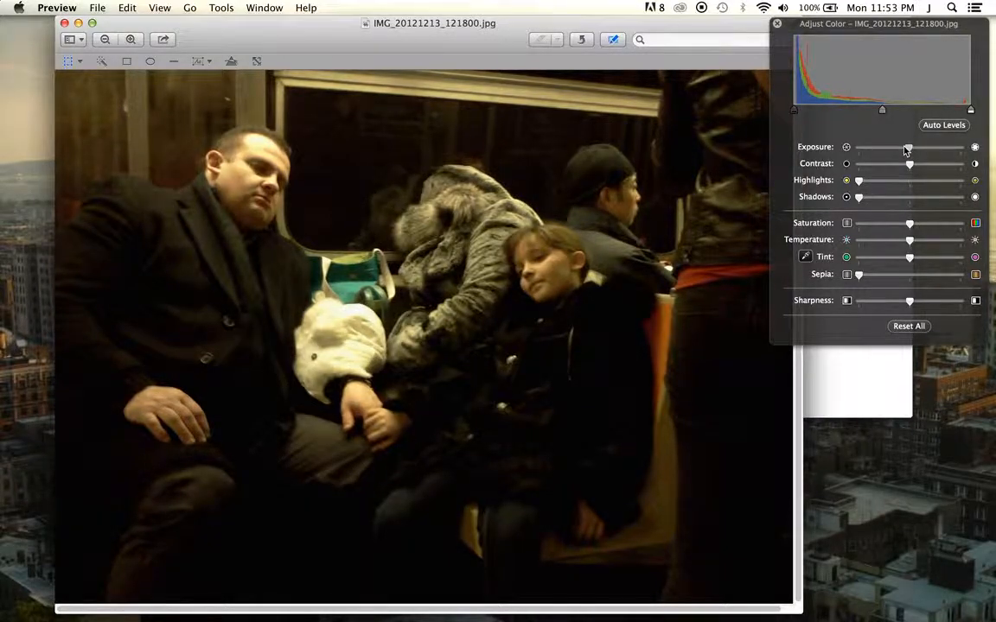
- Raise the photo's exposure slightly, try both contrast extremes, and leave the contrast slightly below its midpoint
mouse_move(907, 151)
left_mouse_down()
mouse_move(897, 152)
mouse_move(928, 153)
mouse_move(896, 155)
mouse_move(918, 155)
mouse_move(901, 170)
left_mouse_up()
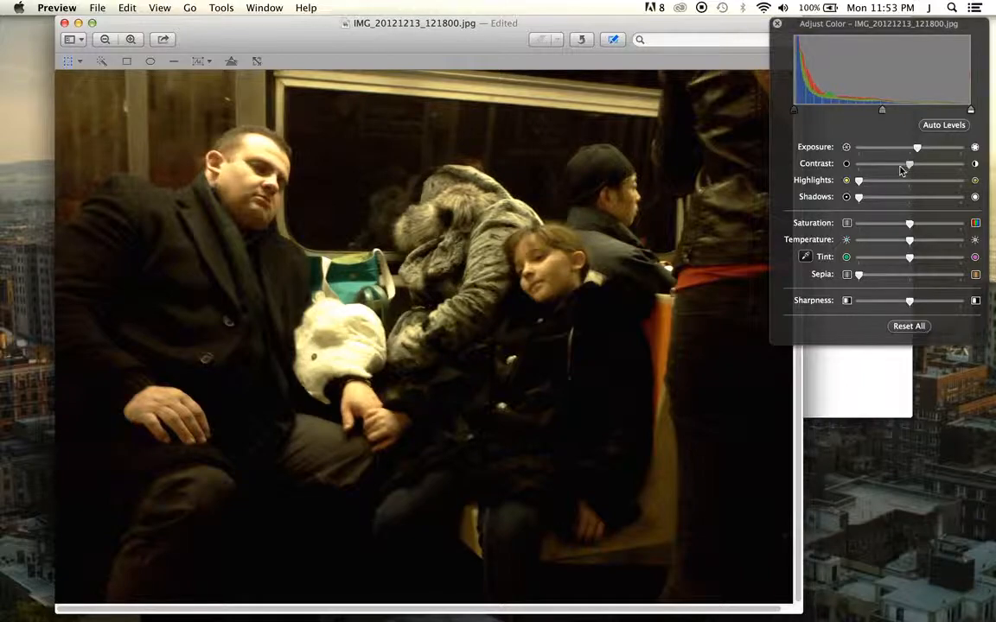
left_click(852, 167)
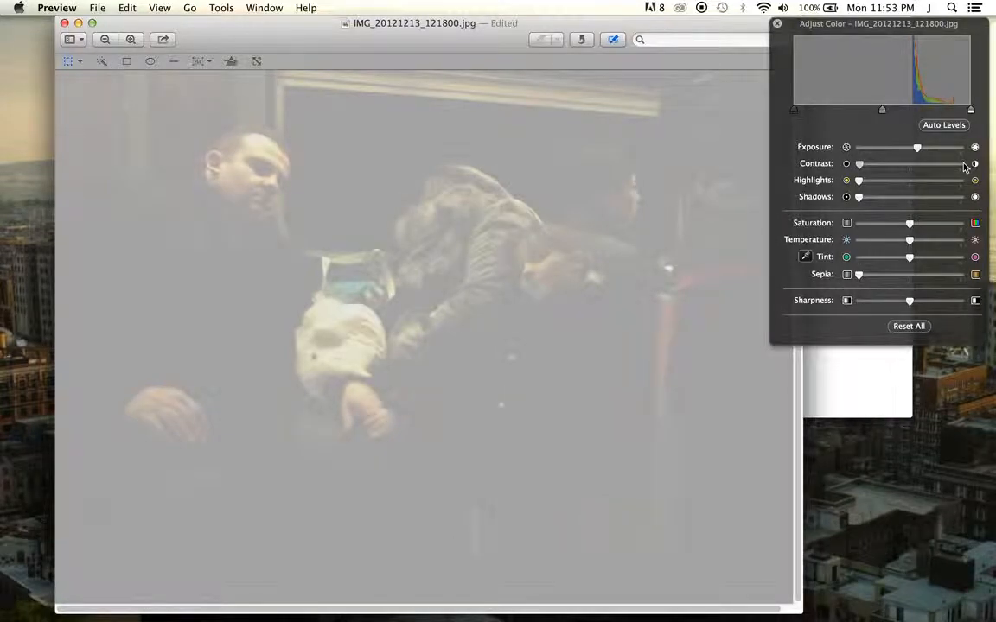
left_click(965, 165)
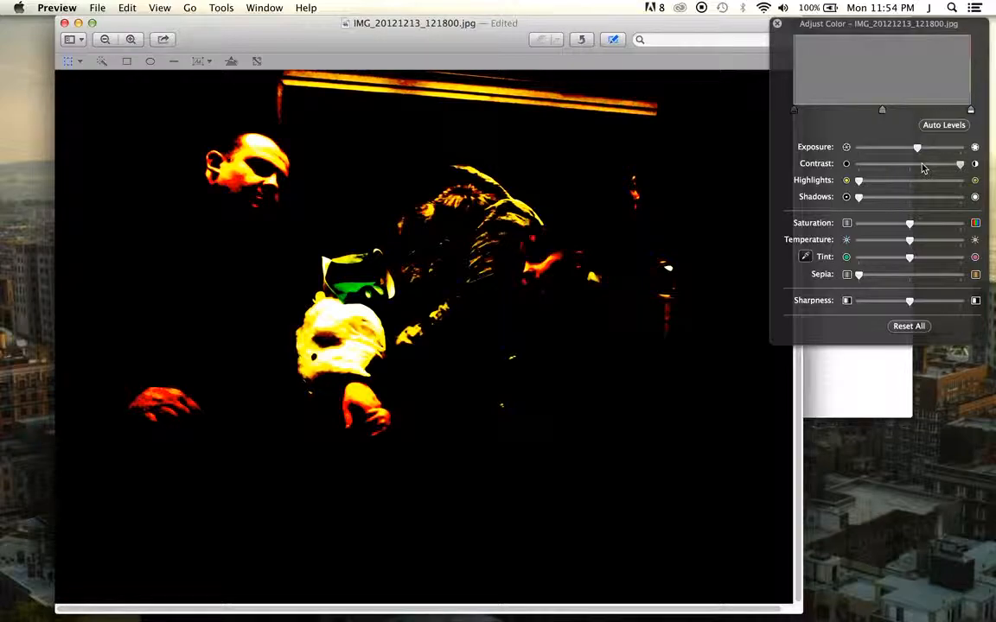
left_click(922, 165)
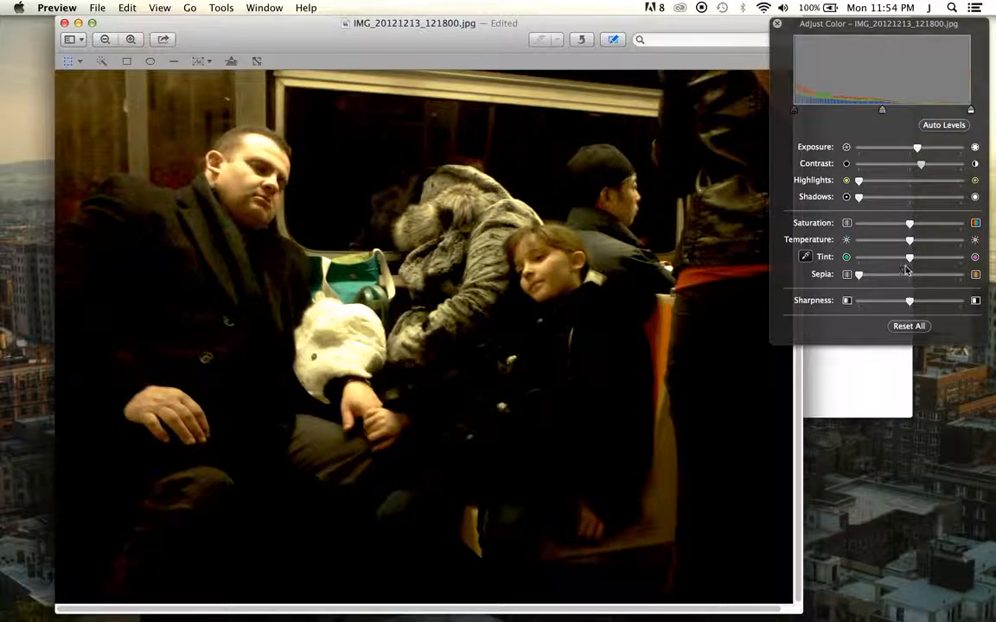
left_click(895, 163)
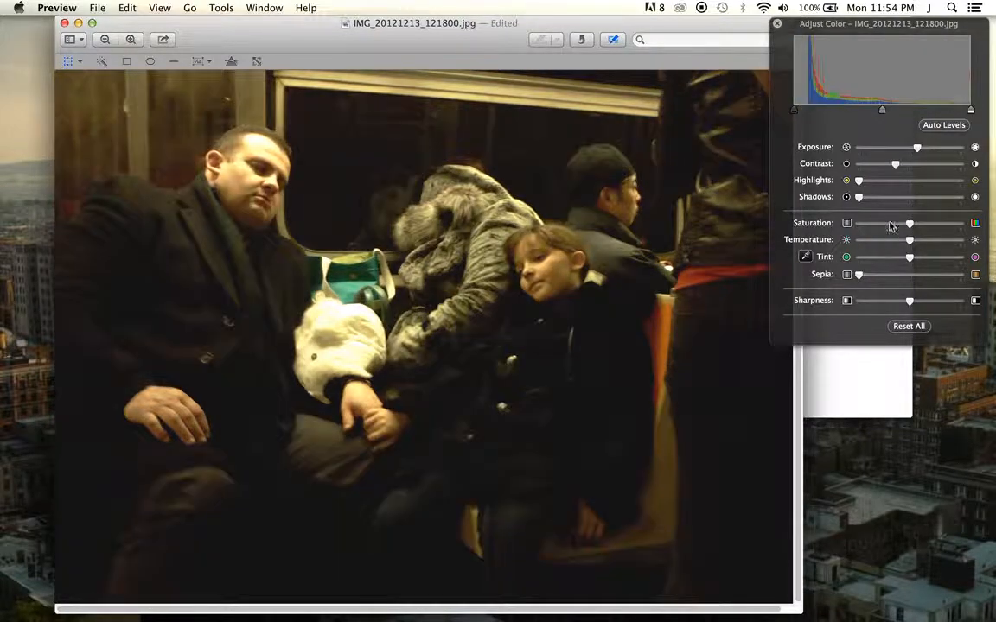
left_click(903, 165)
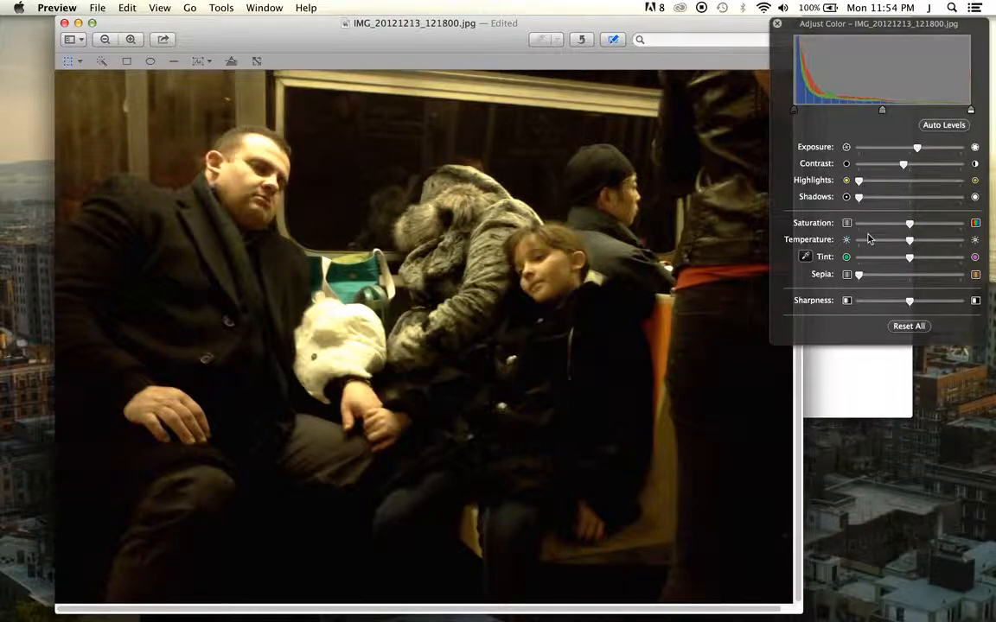
- Raise the photo's saturation to just above its midpoint
left_click(921, 226)
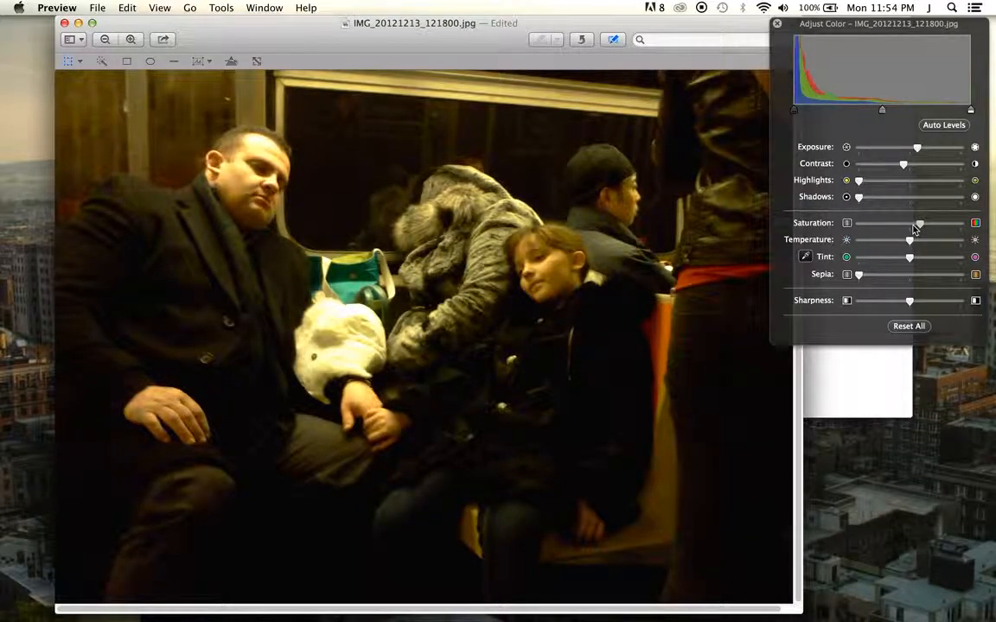
left_click(914, 226)
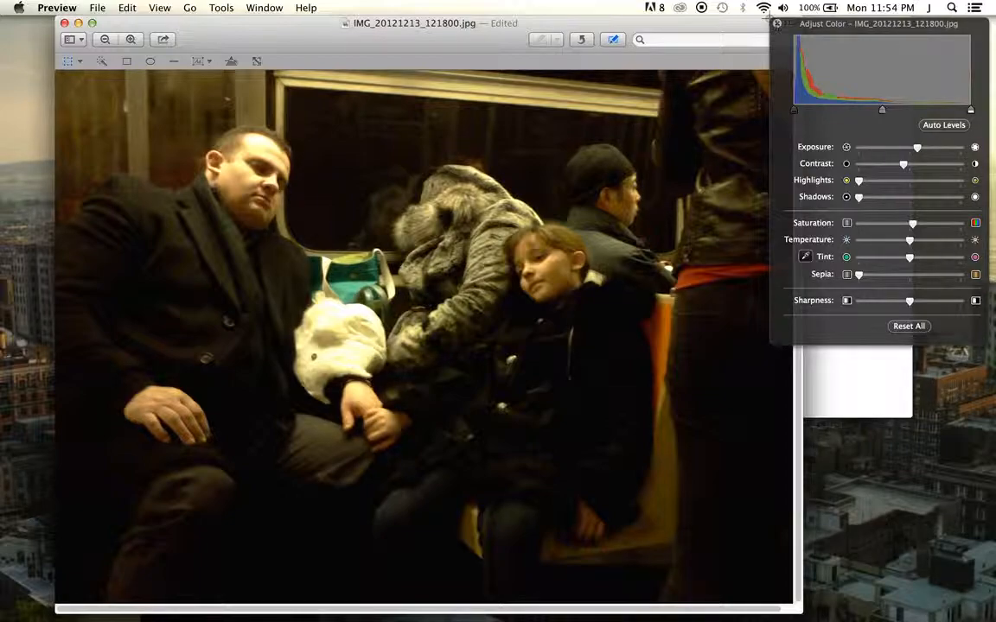
- Capture a screenshot of the Adjust Color settings, then open the saved image to check it and close it
left_click_drag(770, 23, 973, 337)
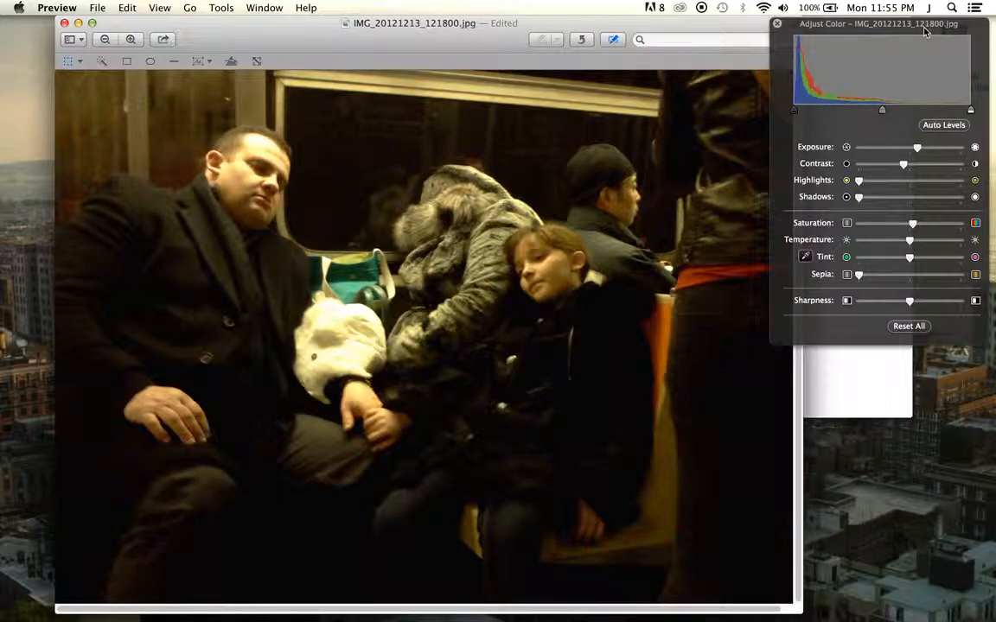
left_click_drag(925, 31, 845, 31)
left_click(951, 49)
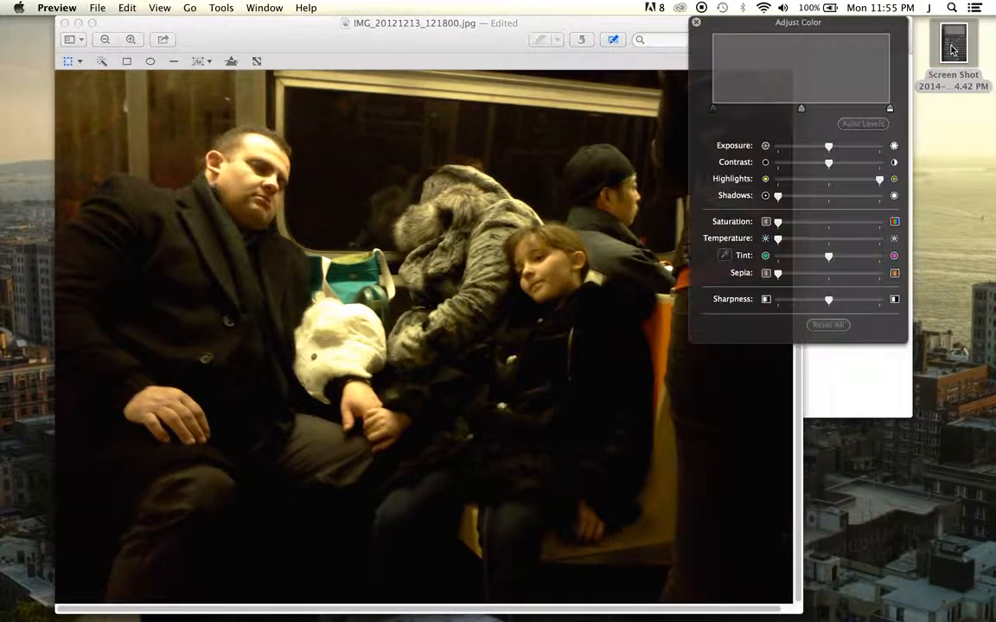
double_click(952, 50)
left_click_drag(159, 57, 466, 103)
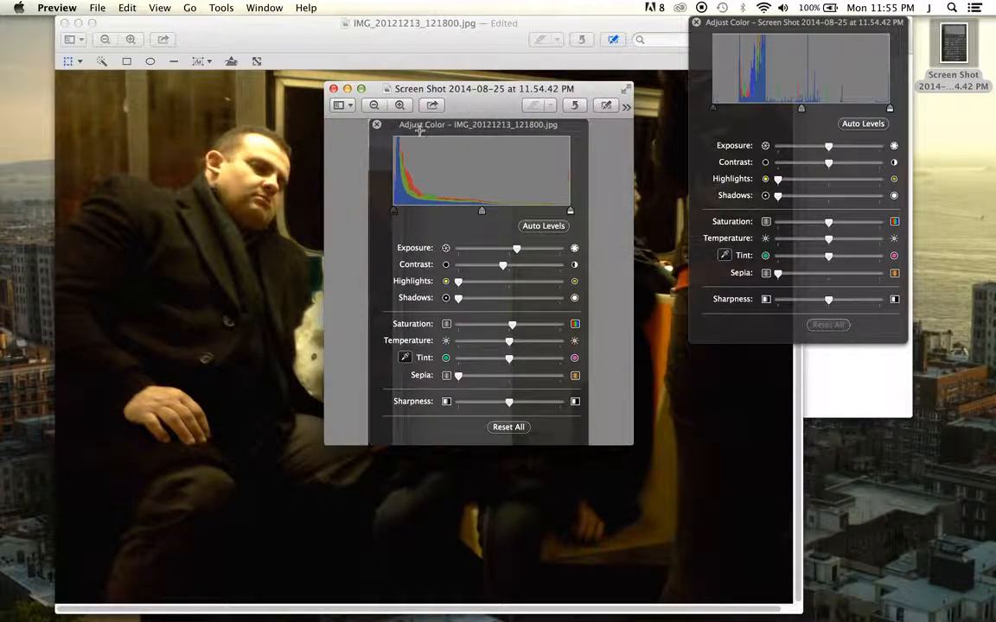
left_click(334, 90)
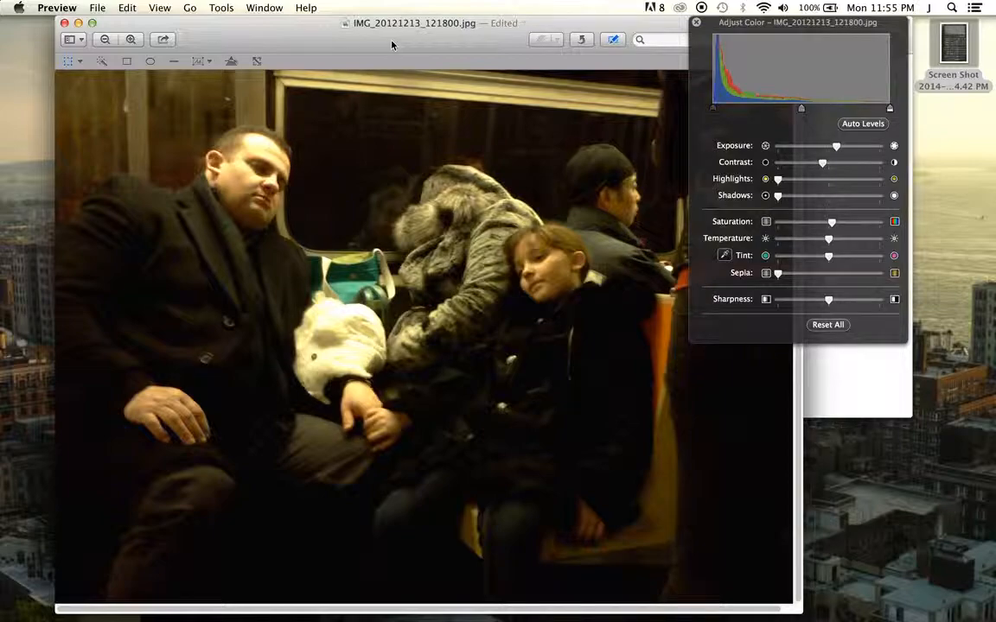
- Export the adjusted photo to the untitled folder as a best-quality JPEG named IMG_20121213_121800_copy
left_click(103, 10)
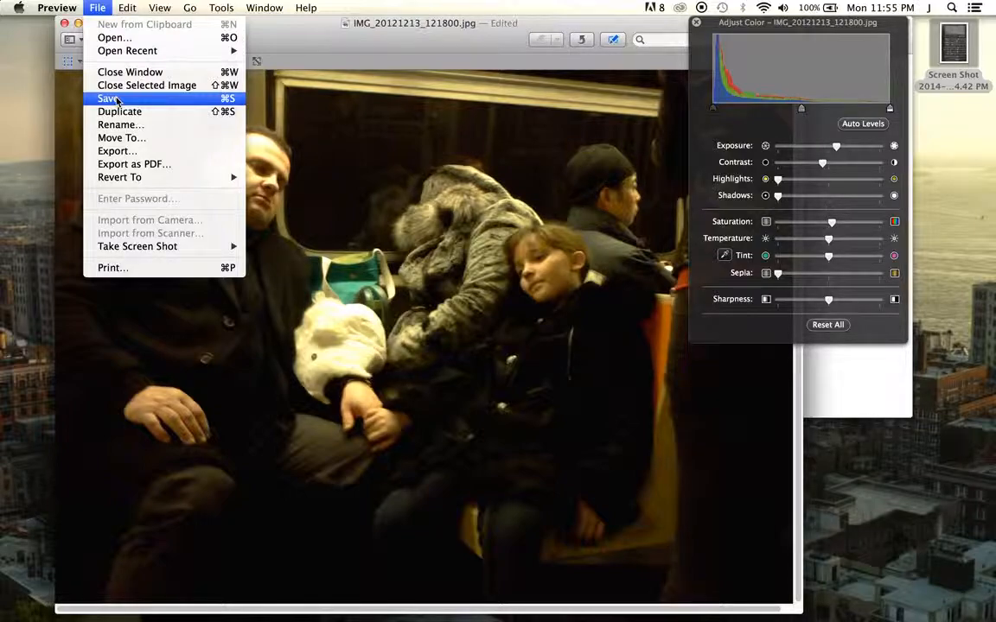
left_click(112, 151)
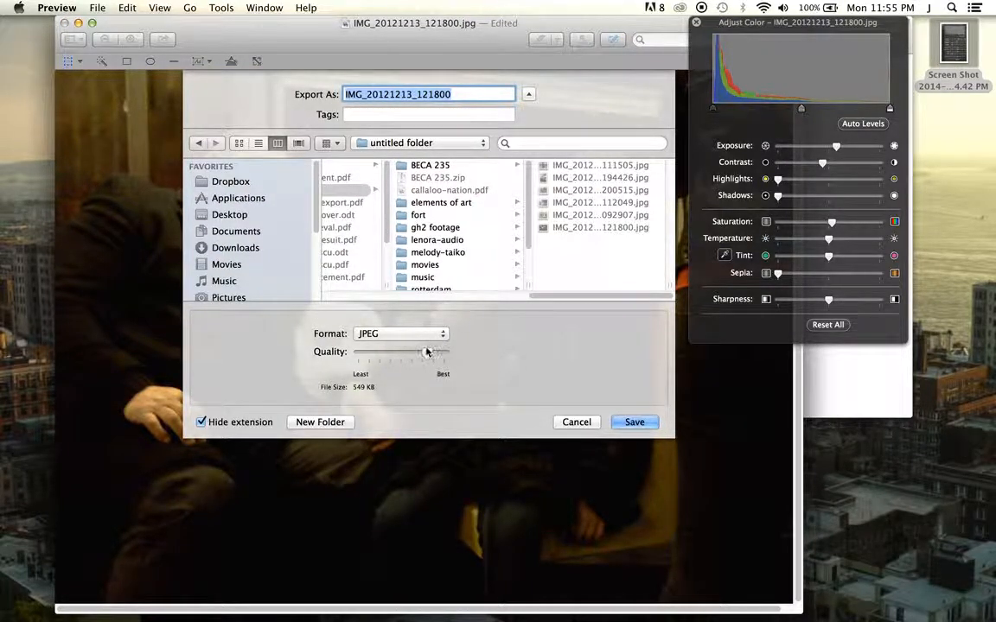
left_click_drag(425, 355, 443, 353)
left_click(458, 93)
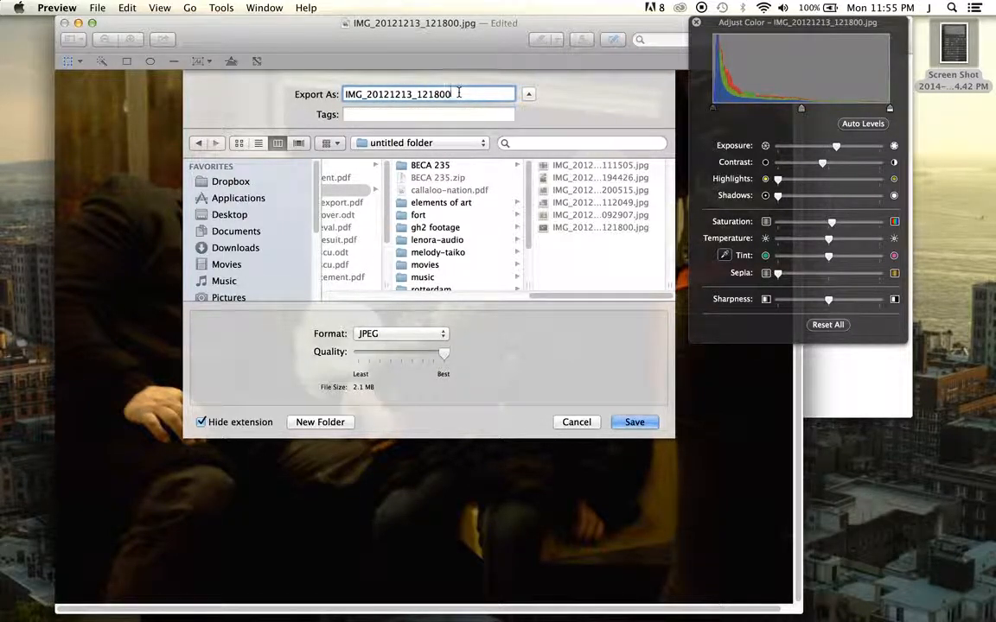
type("_copy")
left_click(633, 422)
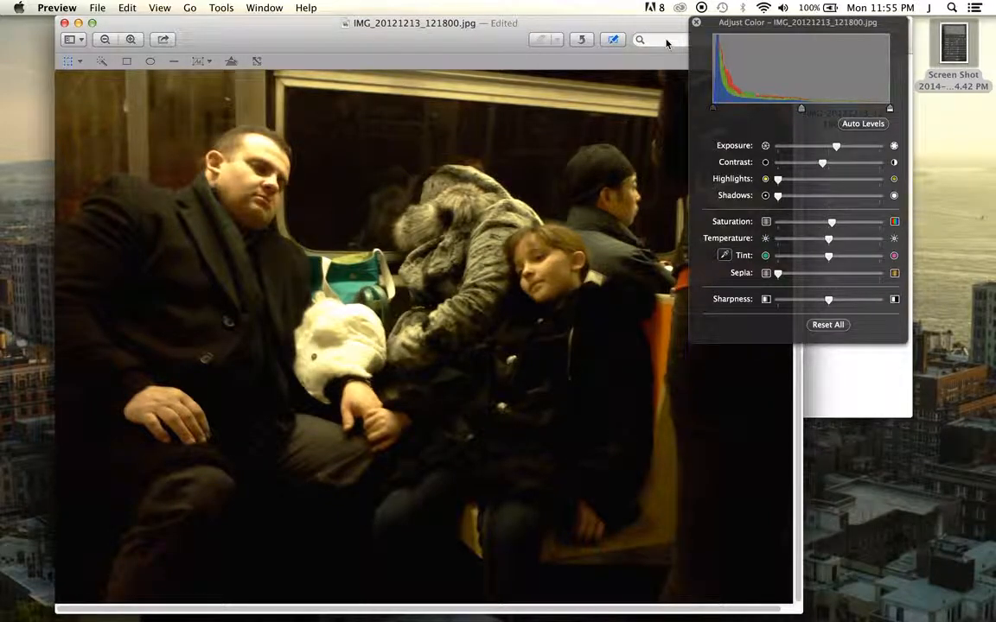
- Switch to Finder and move the settings screenshot from the desktop into the untitled folder
left_click(840, 377)
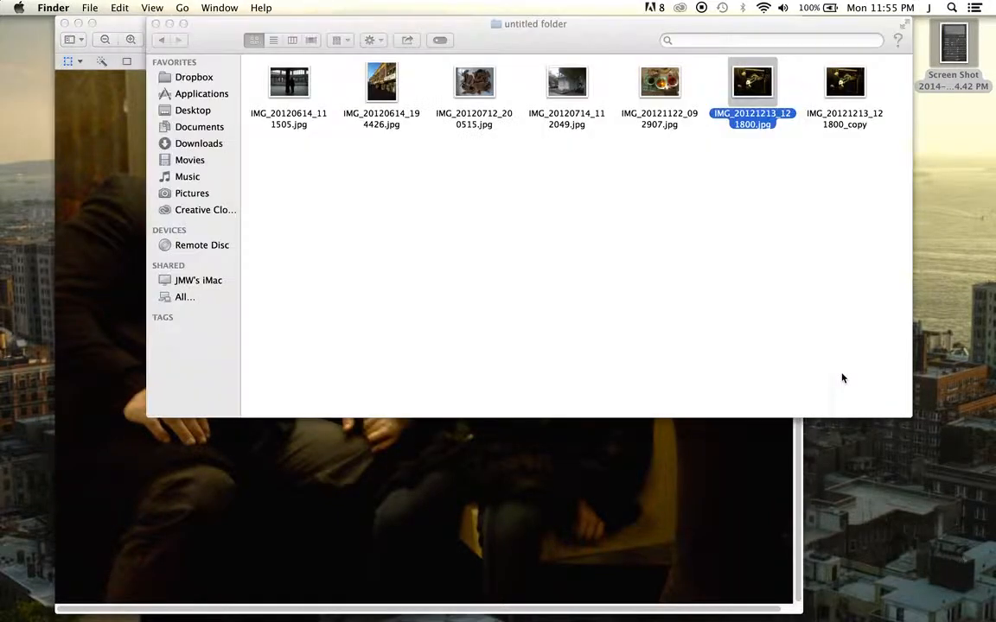
left_click(760, 148)
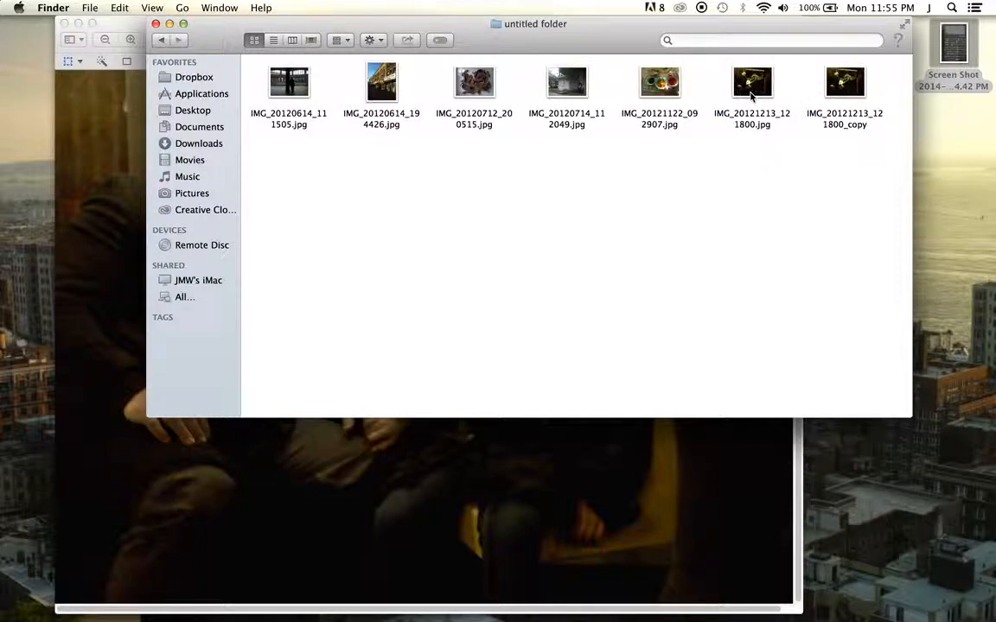
left_click_drag(562, 45, 599, 198)
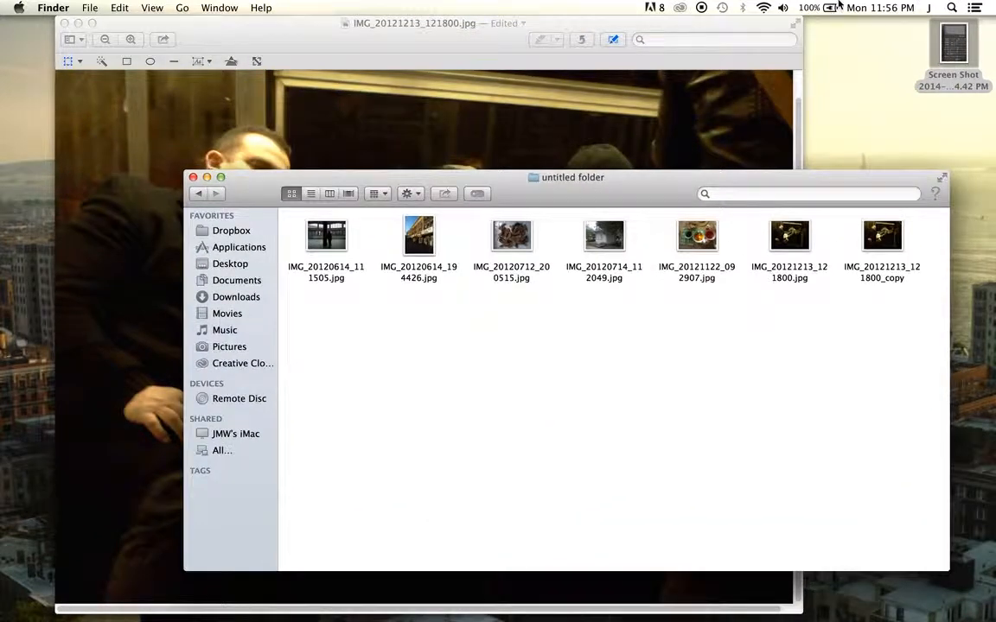
left_click(949, 50)
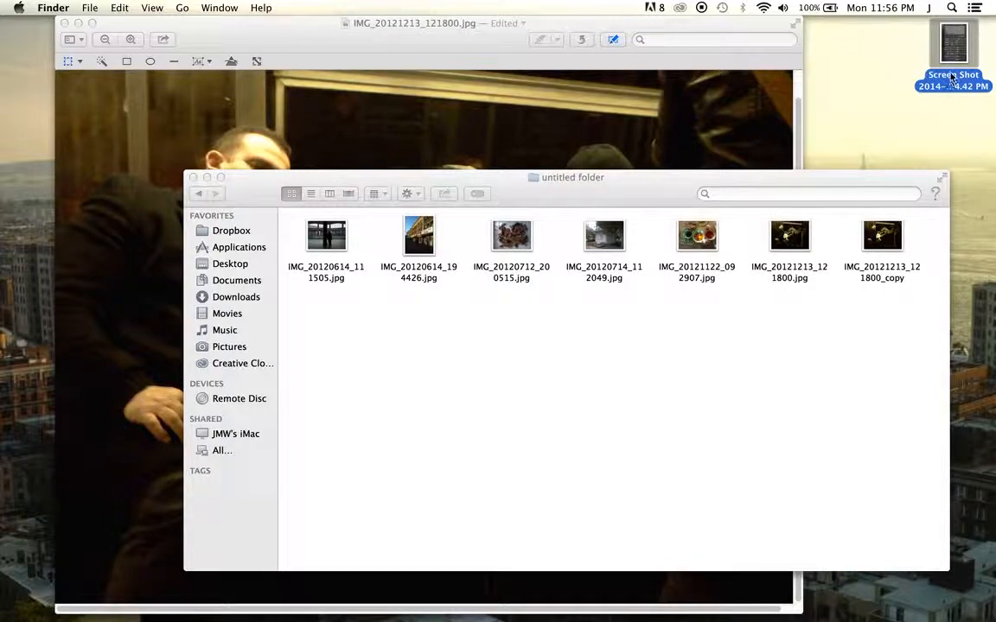
left_click_drag(956, 55, 879, 346)
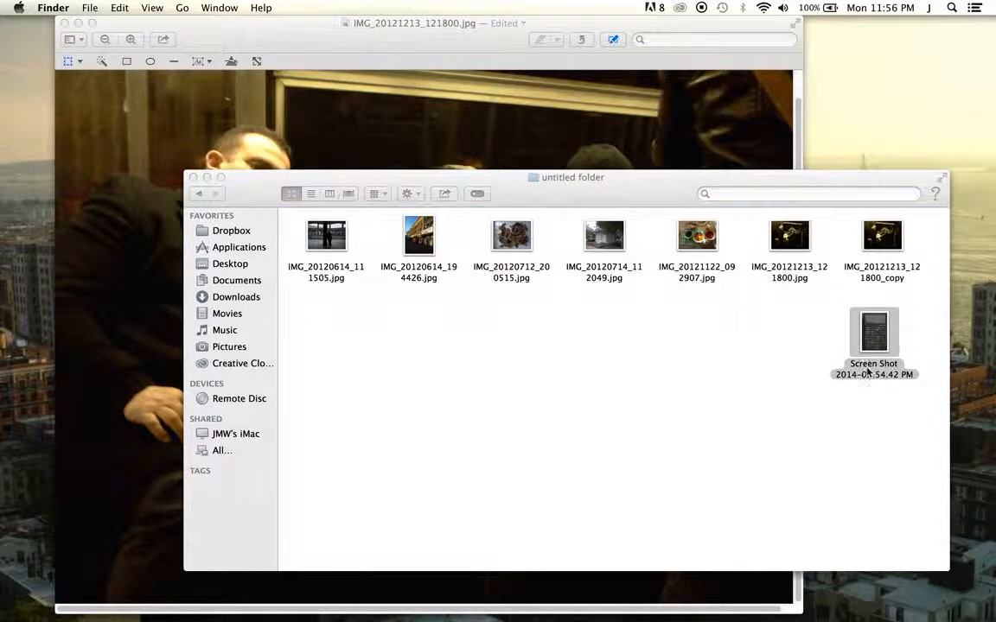
- Rename the settings screenshot in the folder, beginning the new name with IMG_2012
left_click(868, 372)
left_click(874, 378)
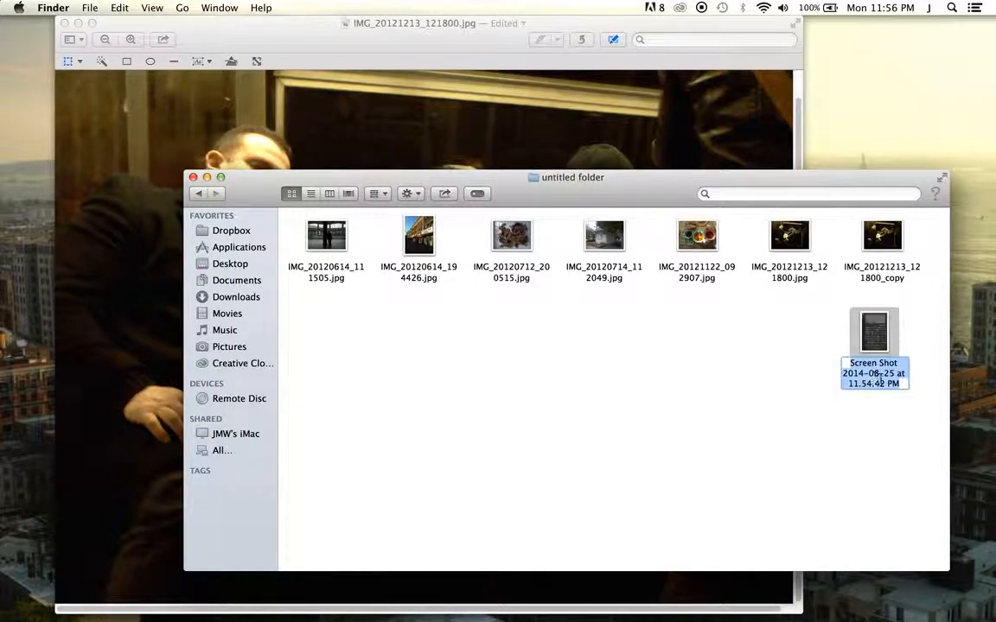
left_click(882, 384)
left_click(884, 277)
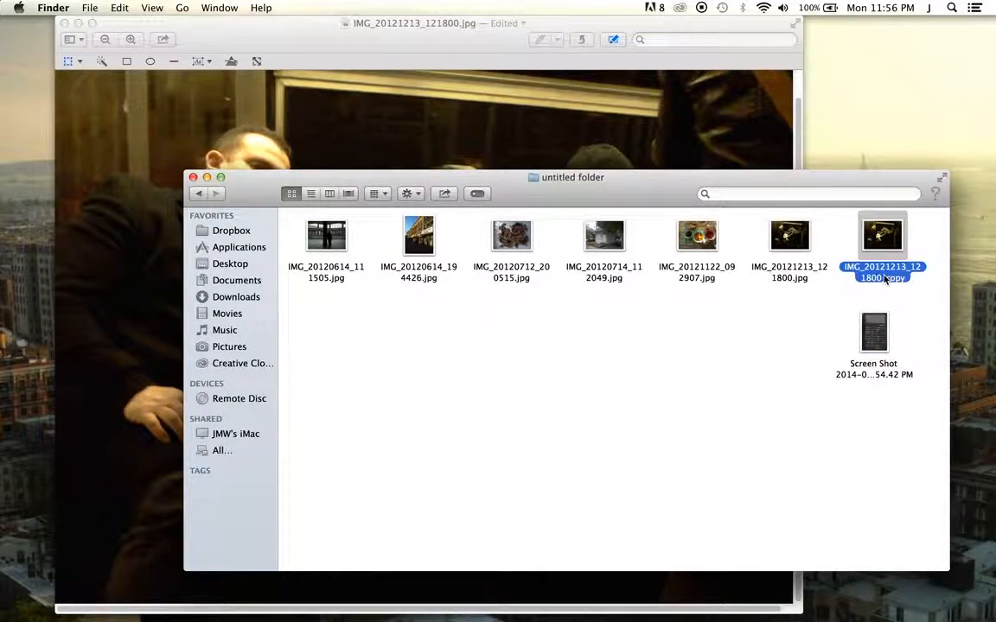
left_click(877, 374)
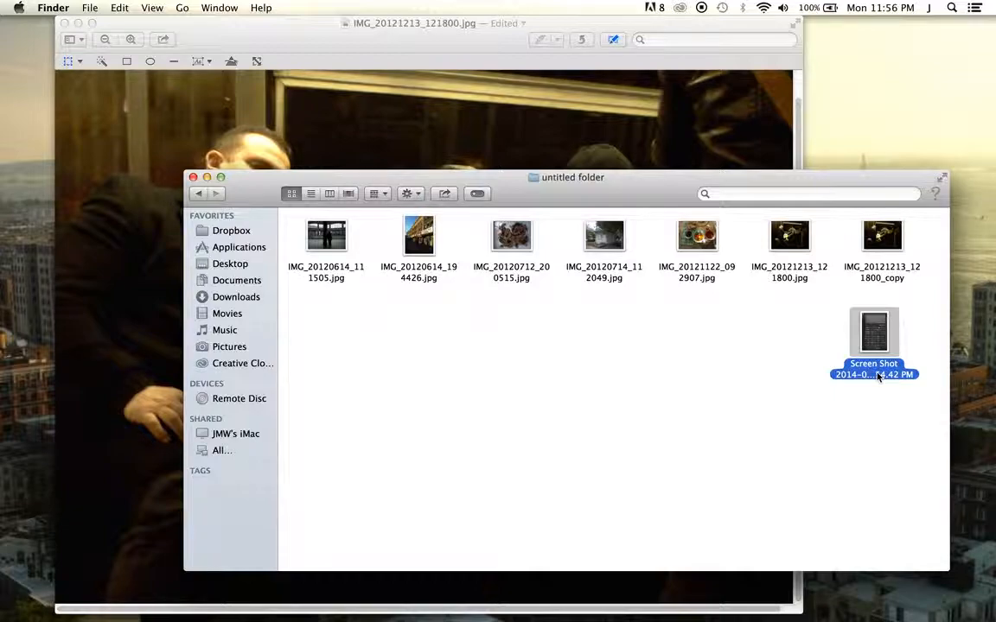
left_click(877, 374)
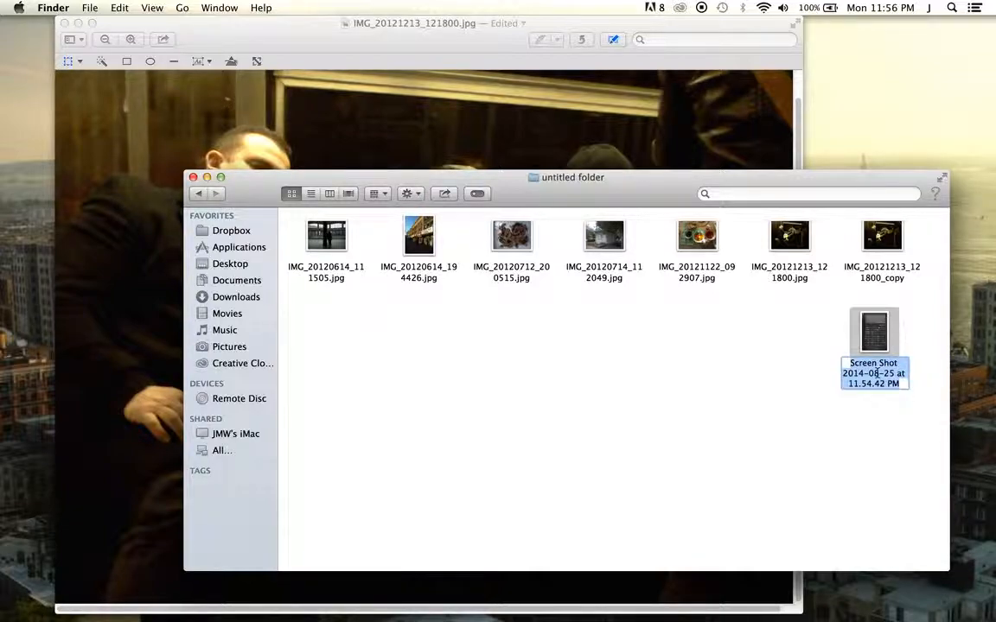
key("BackSpace")
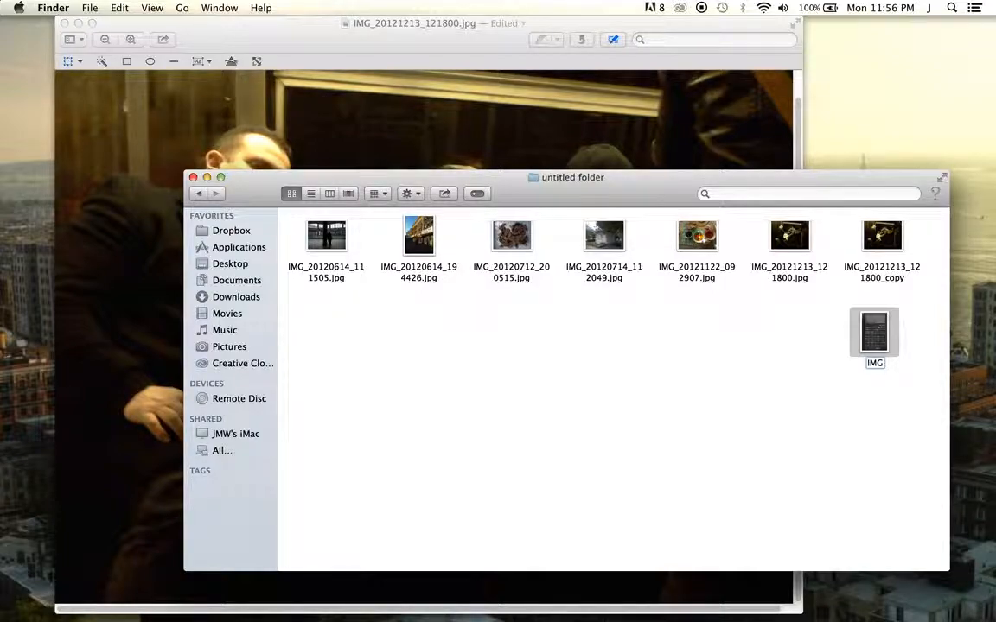
type("IMG_2012")
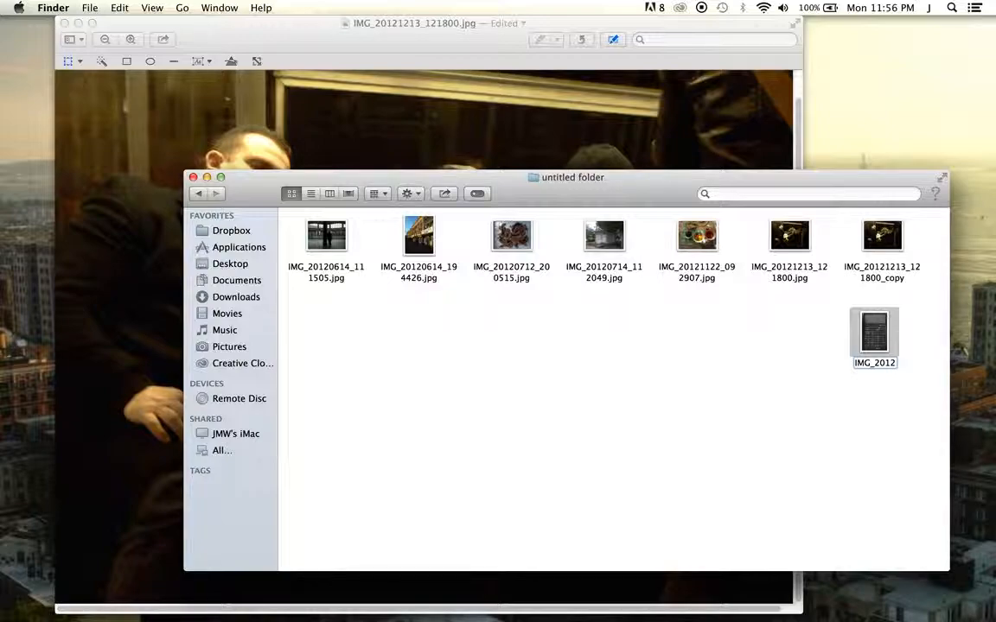